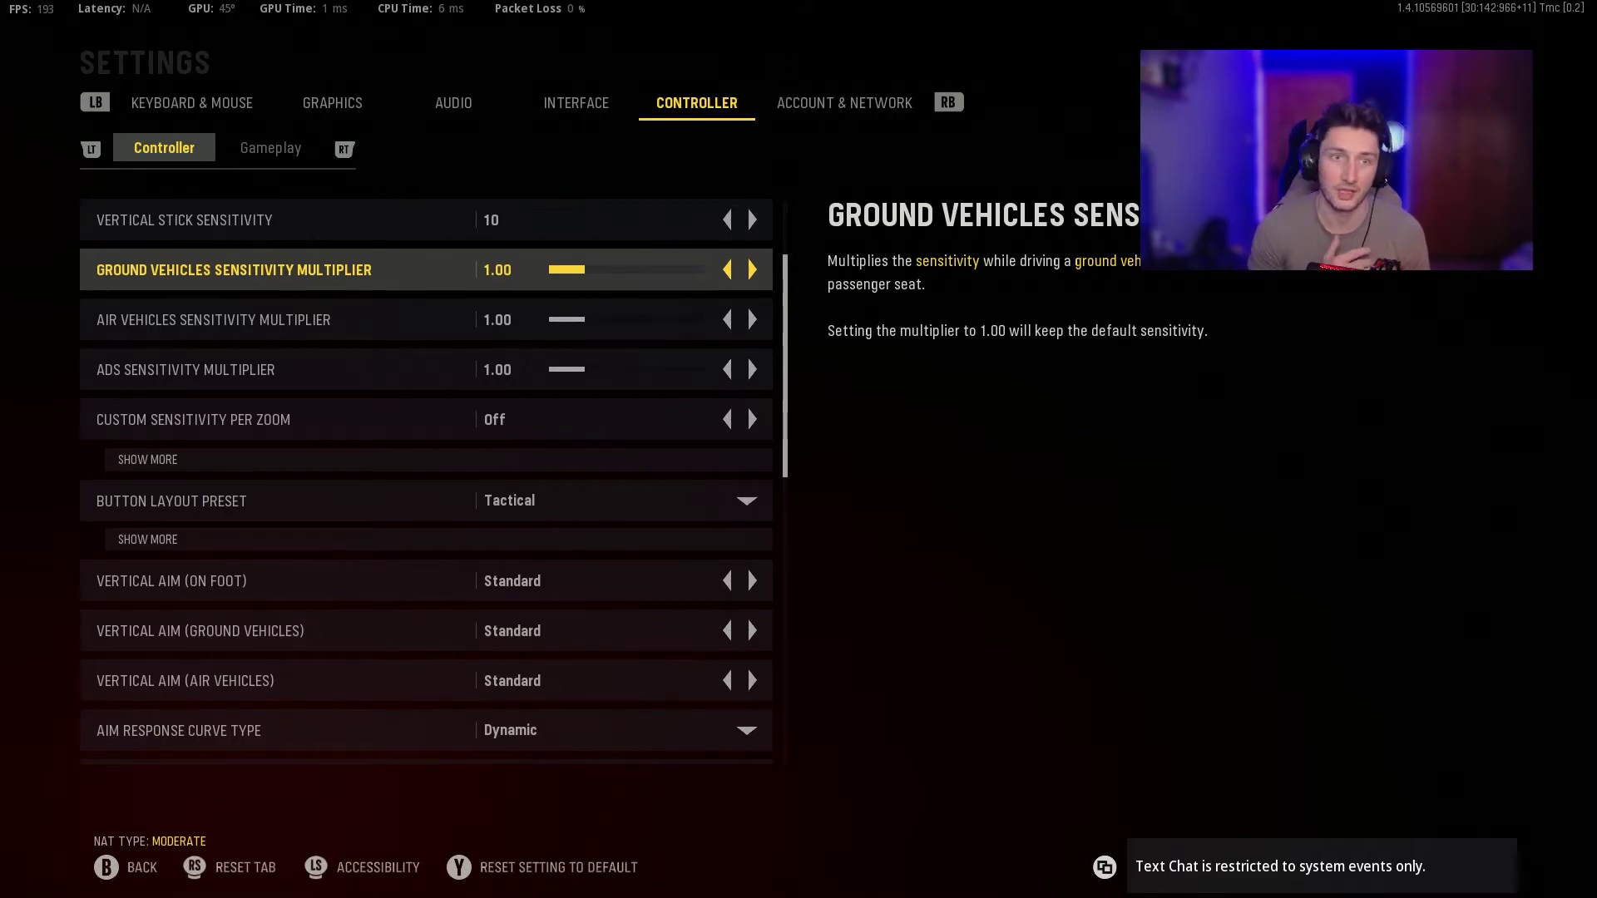
Step: Move past Button Layout Preset and Vertical Aim to Aim Response Curve Type, keeping Dynamic
key("Down")
key("Down")
key("Down")
key("Down")
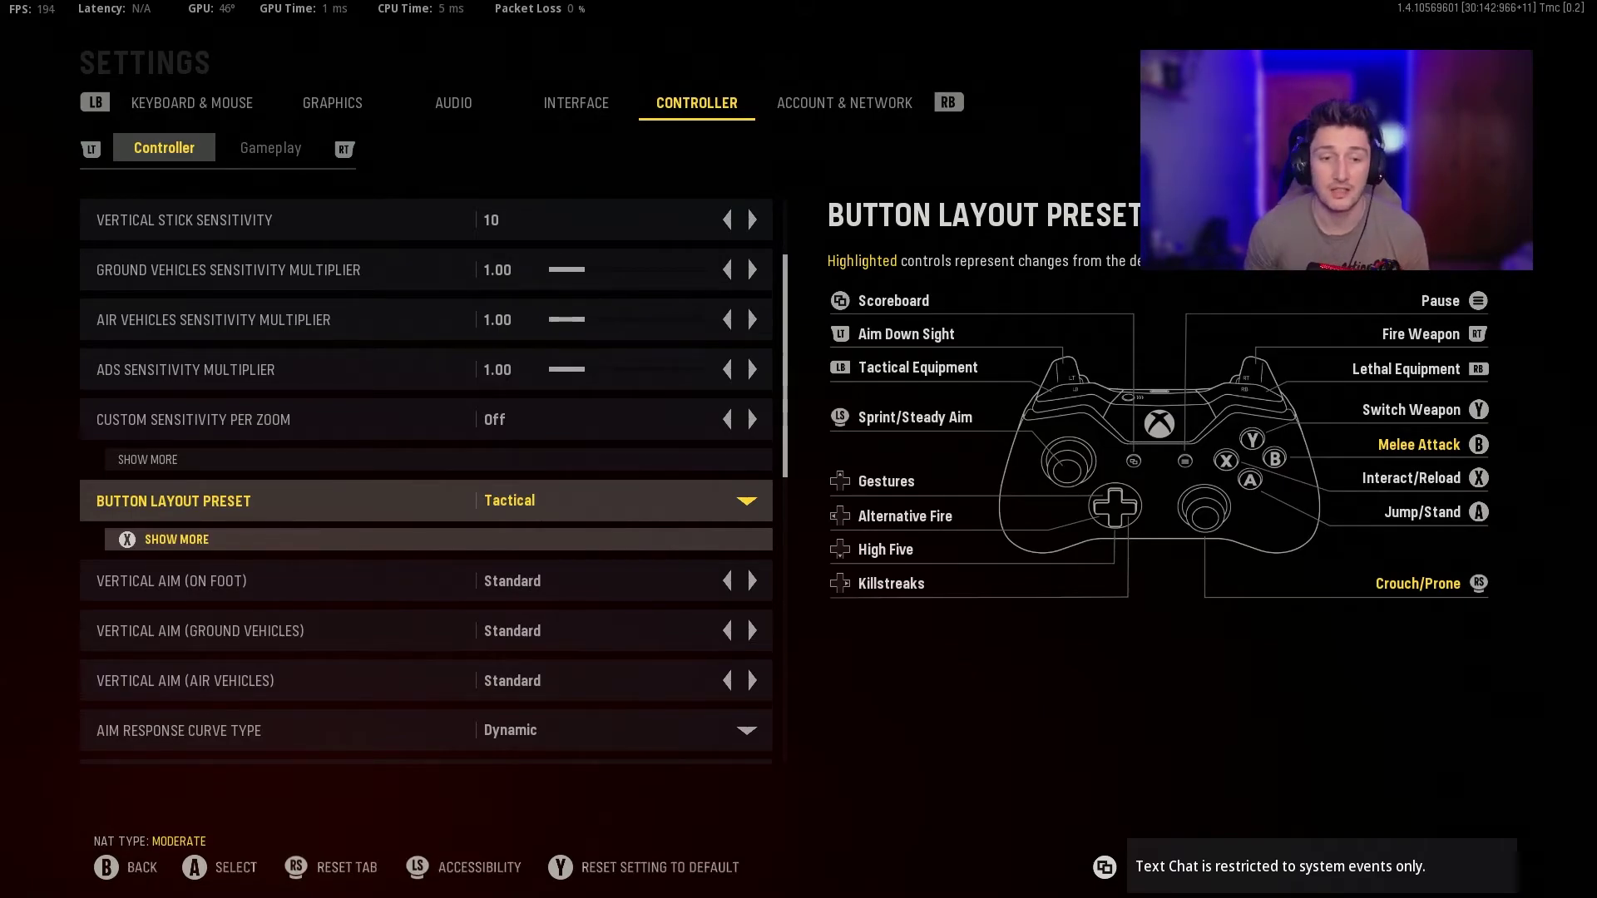
key("Down")
key("Down")
key("Up")
key("Down")
key("Down")
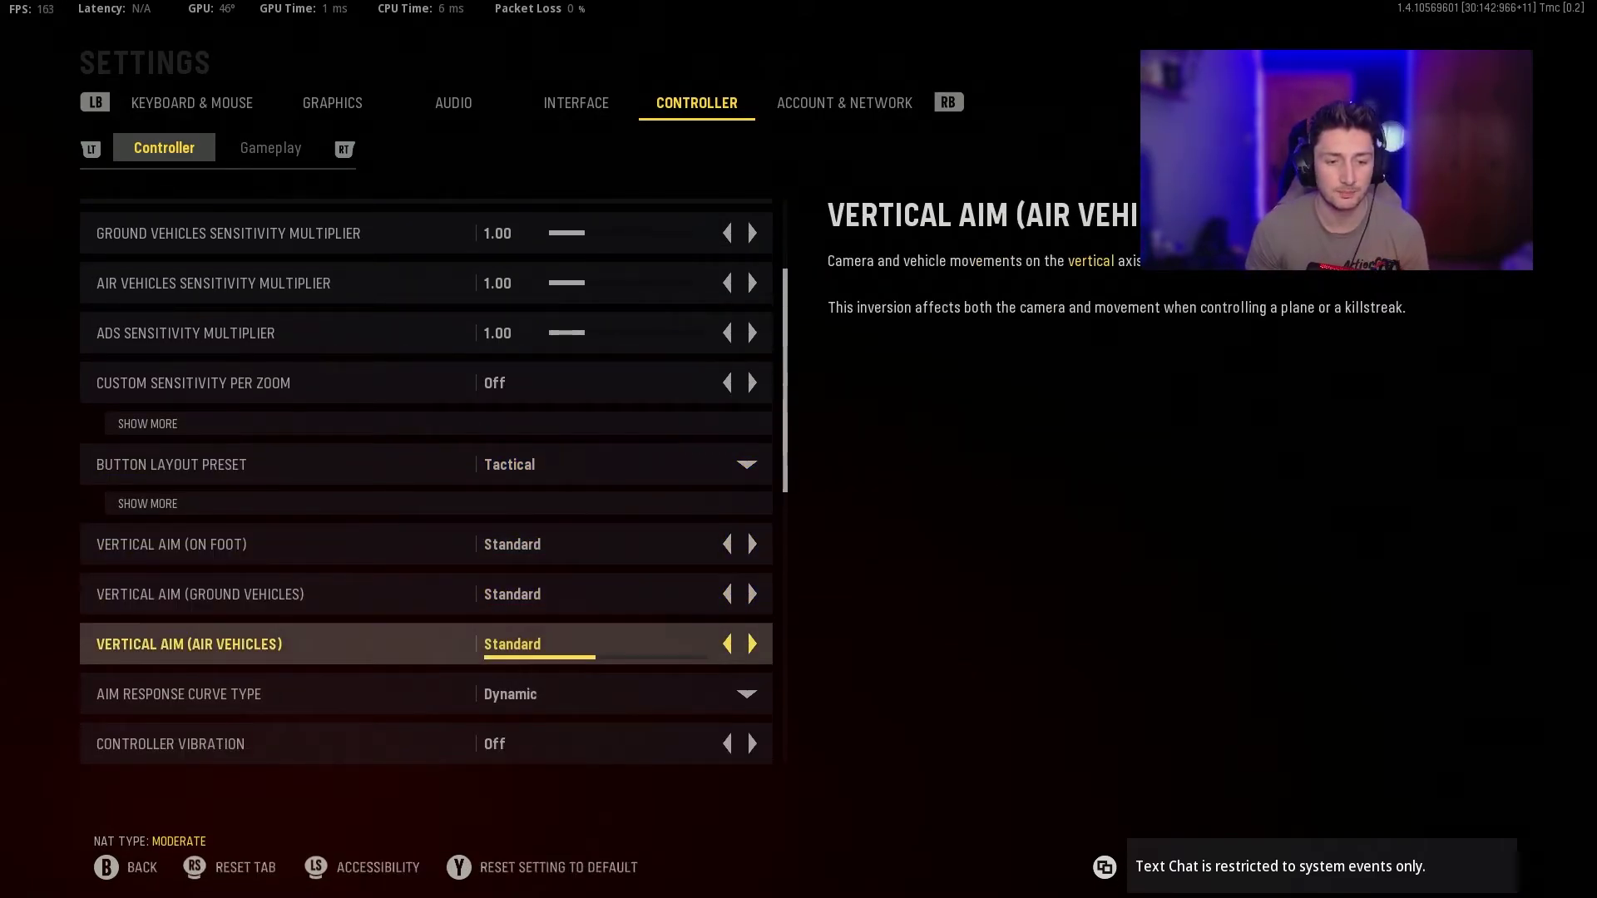
key("Down")
key("Down")
key("Up")
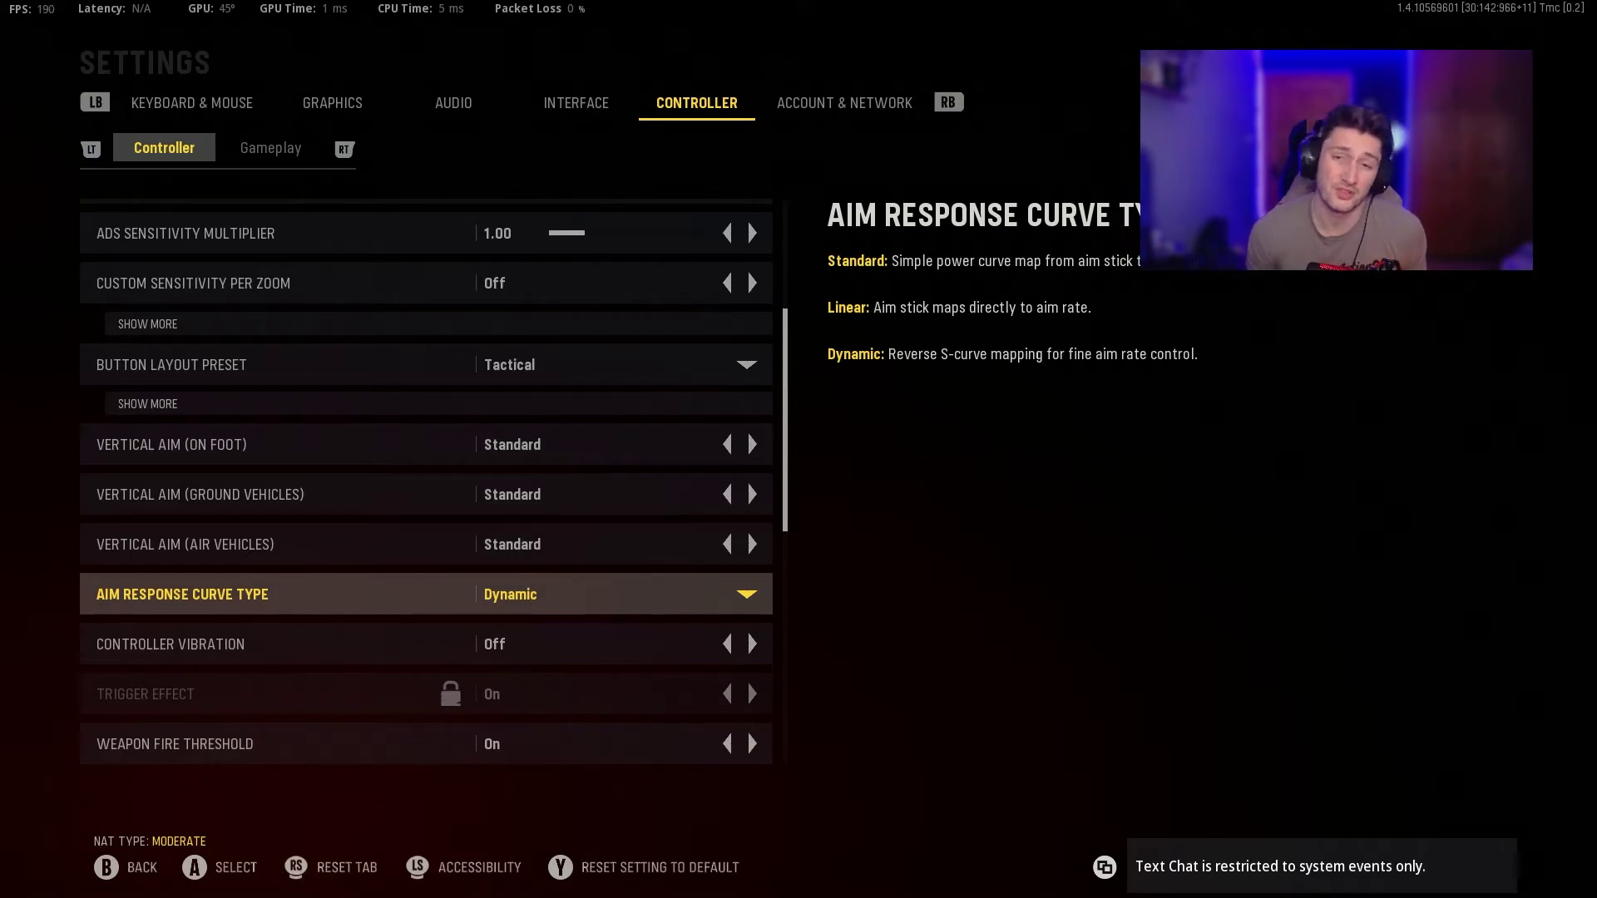
Step: Highlight Controller Vibration to show its description, leaving it set to Off
scroll(426, 485, "up", 1)
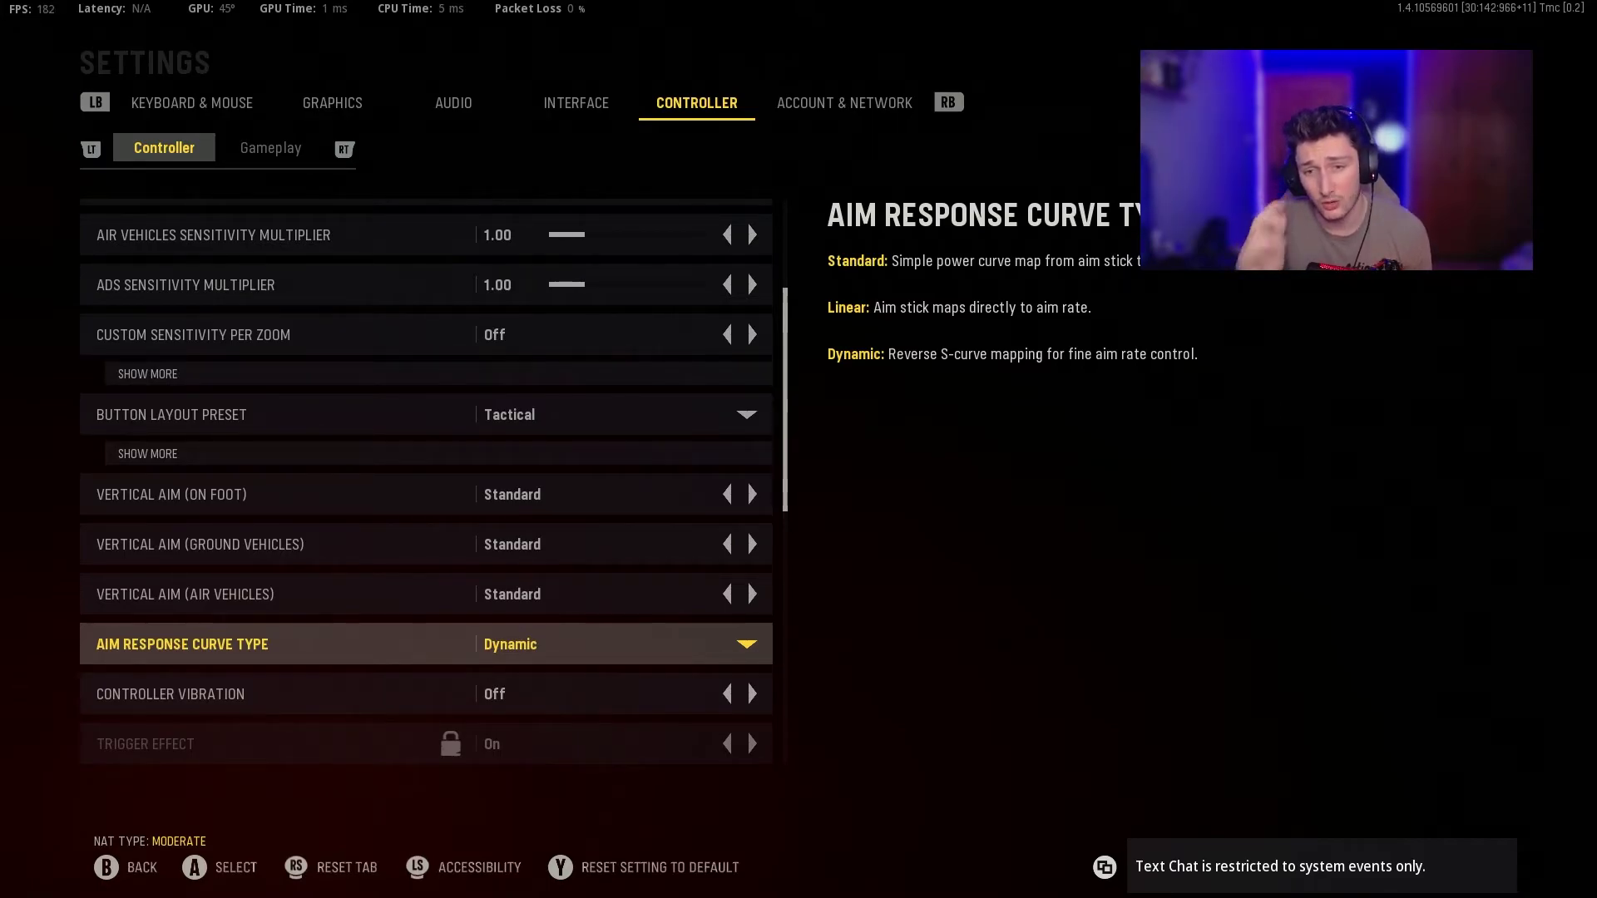
left_click(425, 693)
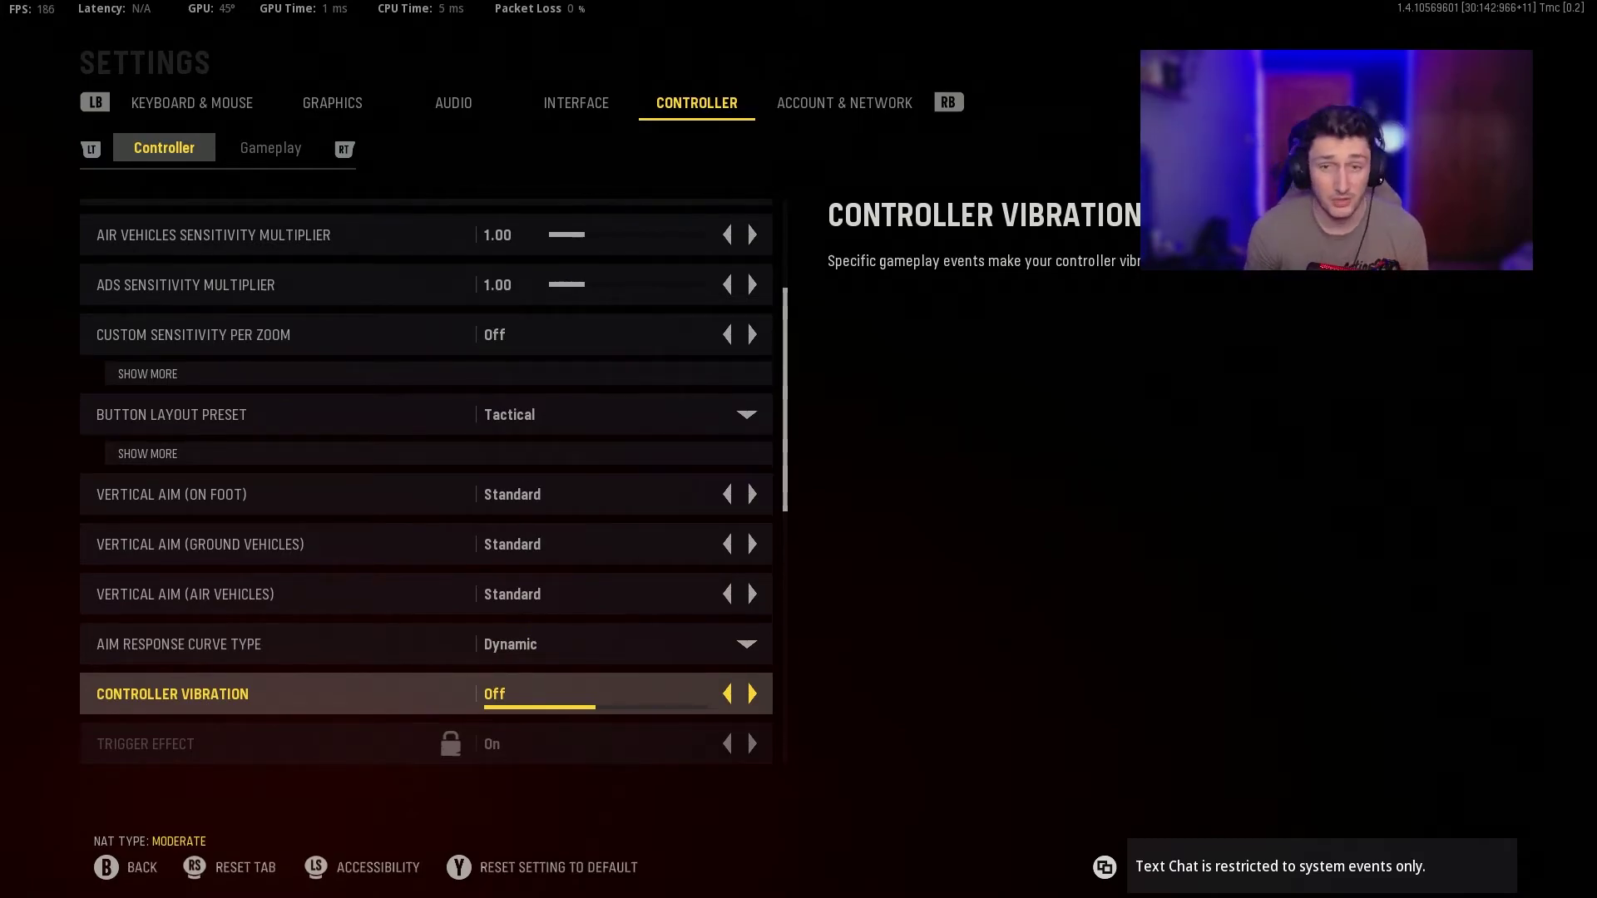
Step: Jump down to ADS Sensitivity Transition Timing in Advanced Controls, which stays on Instant
key("Down")
key("Down")
key("Down")
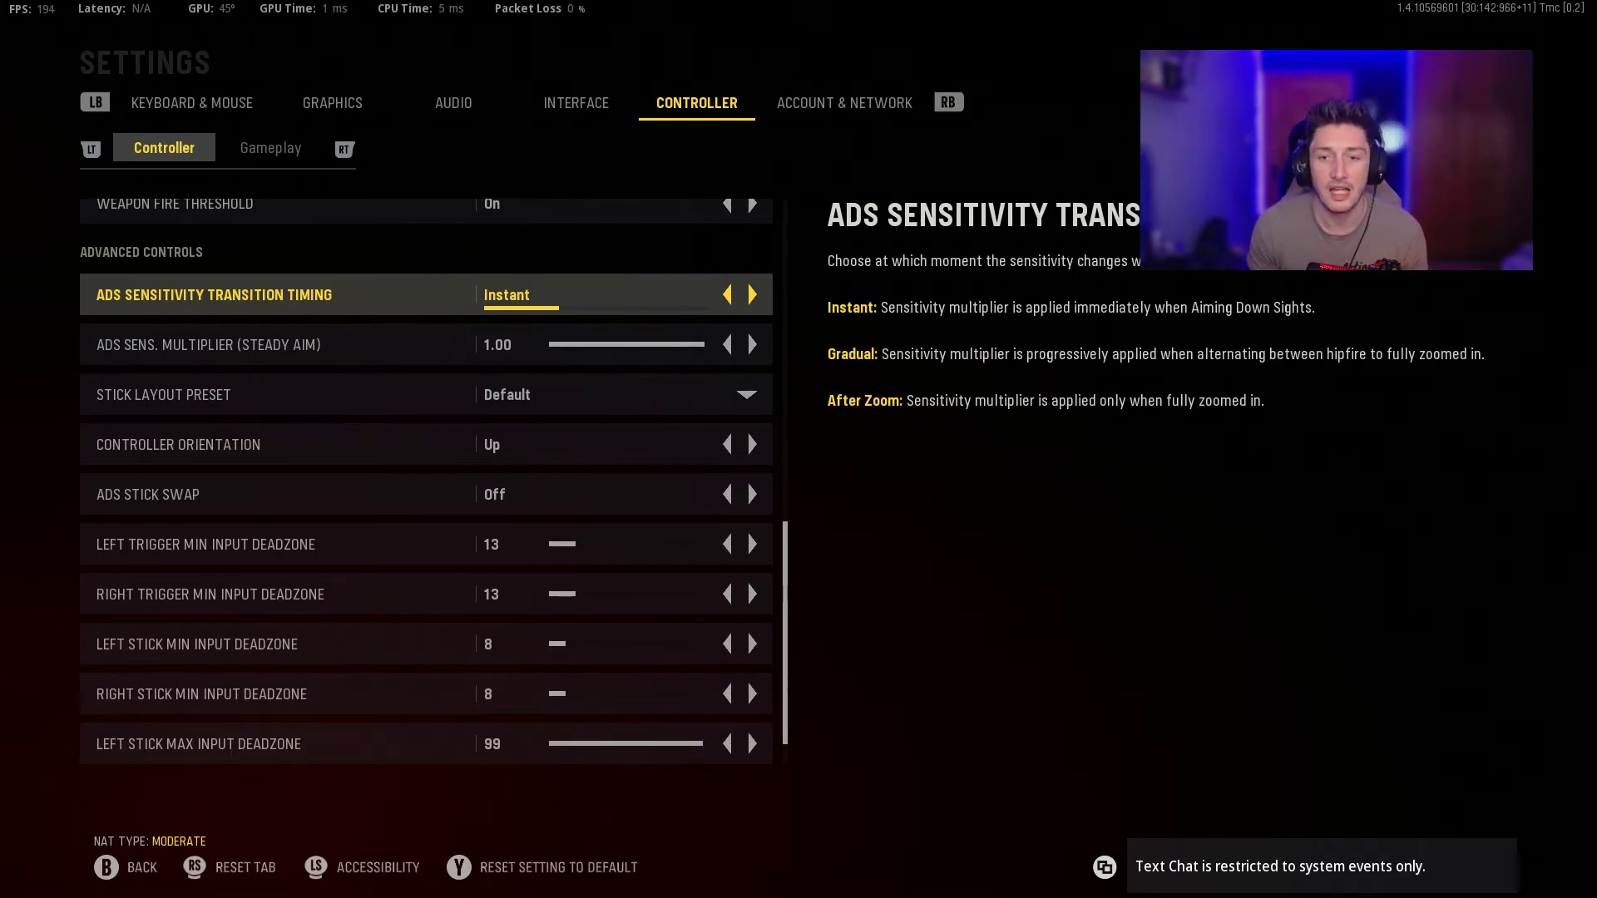
Step: Review the trigger deadzones (13) and stick deadzones (8), then switch to the Gameplay tab
key("Down")
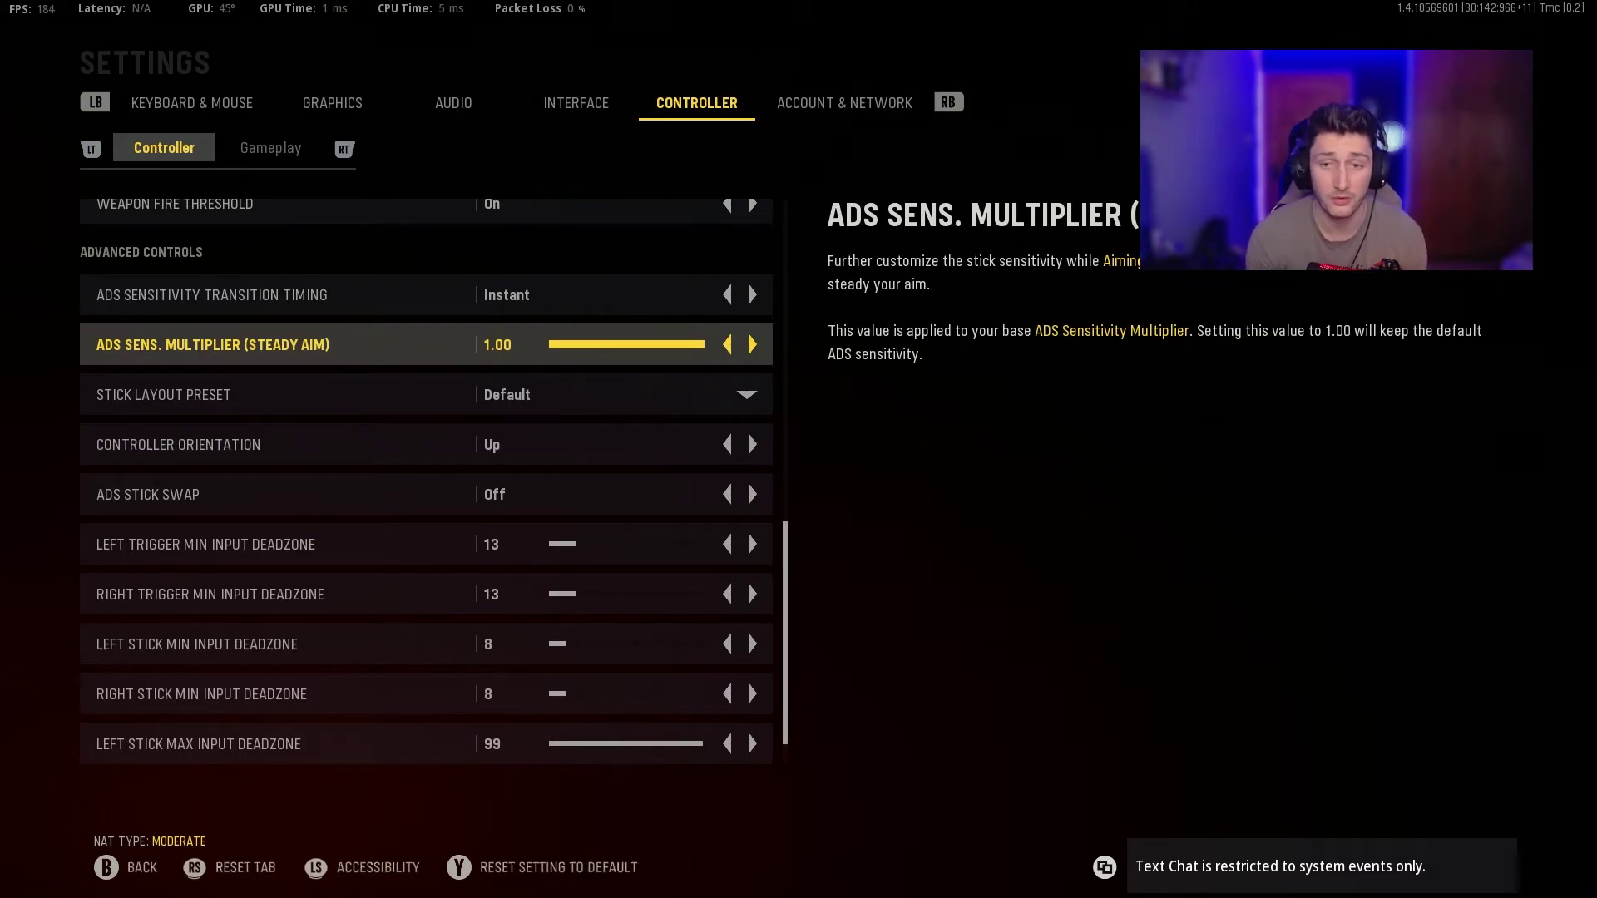
key("Down")
key("Down")
key("Down")
key("Down")
key("Down")
key("Down")
key("Down")
key("Down")
key("Up")
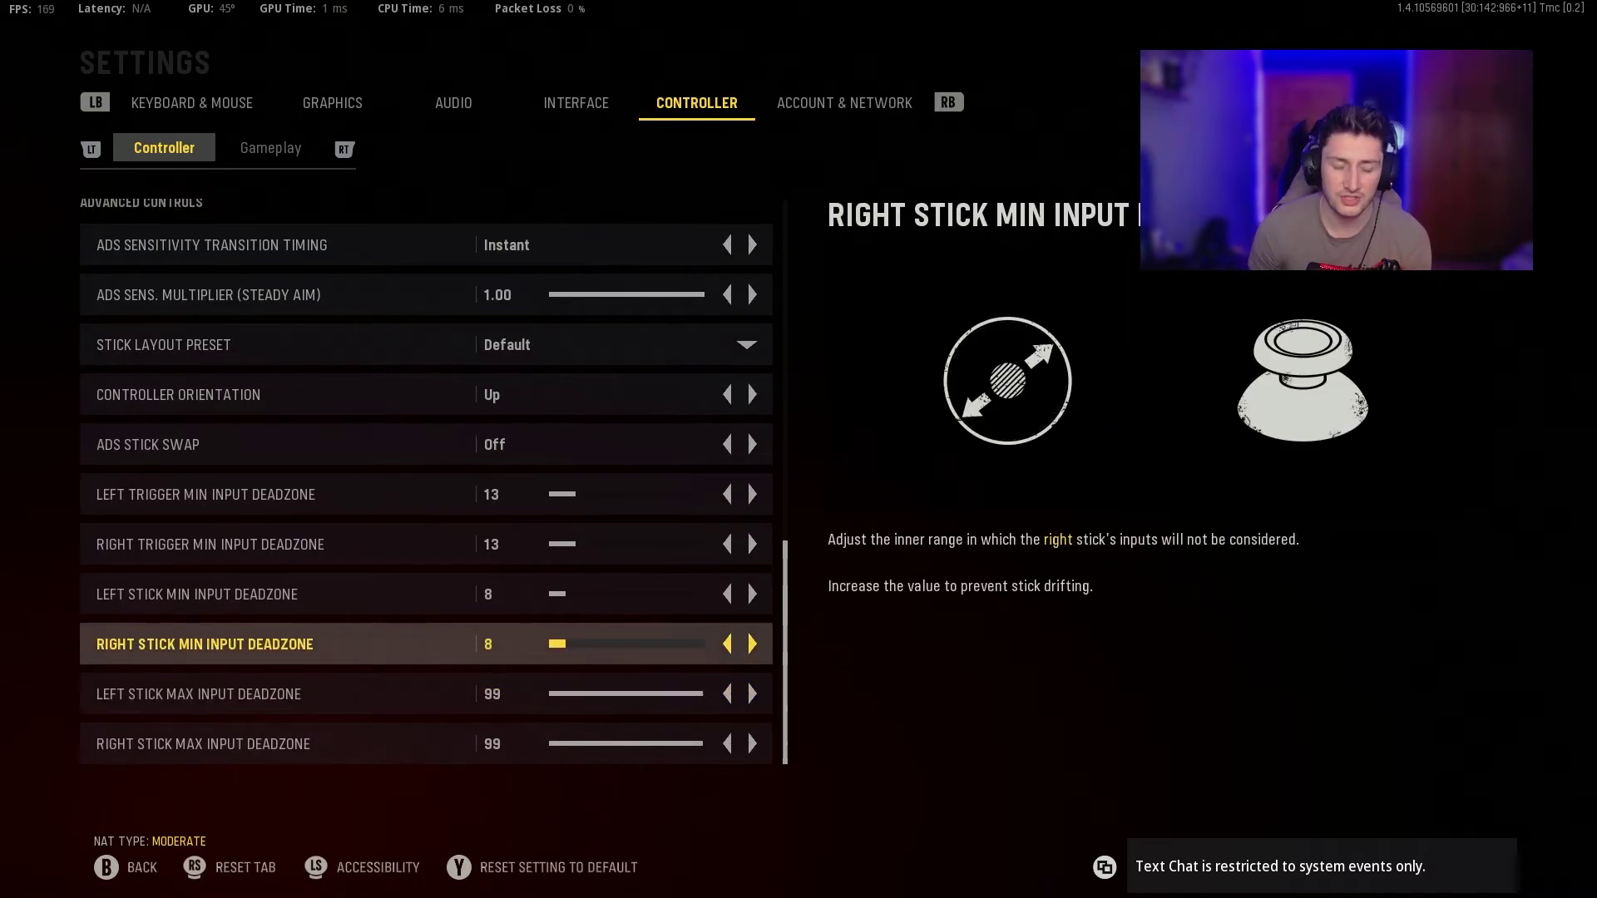
key("Down")
key("Down")
key("Up")
key("Up")
key("Up")
key("Up")
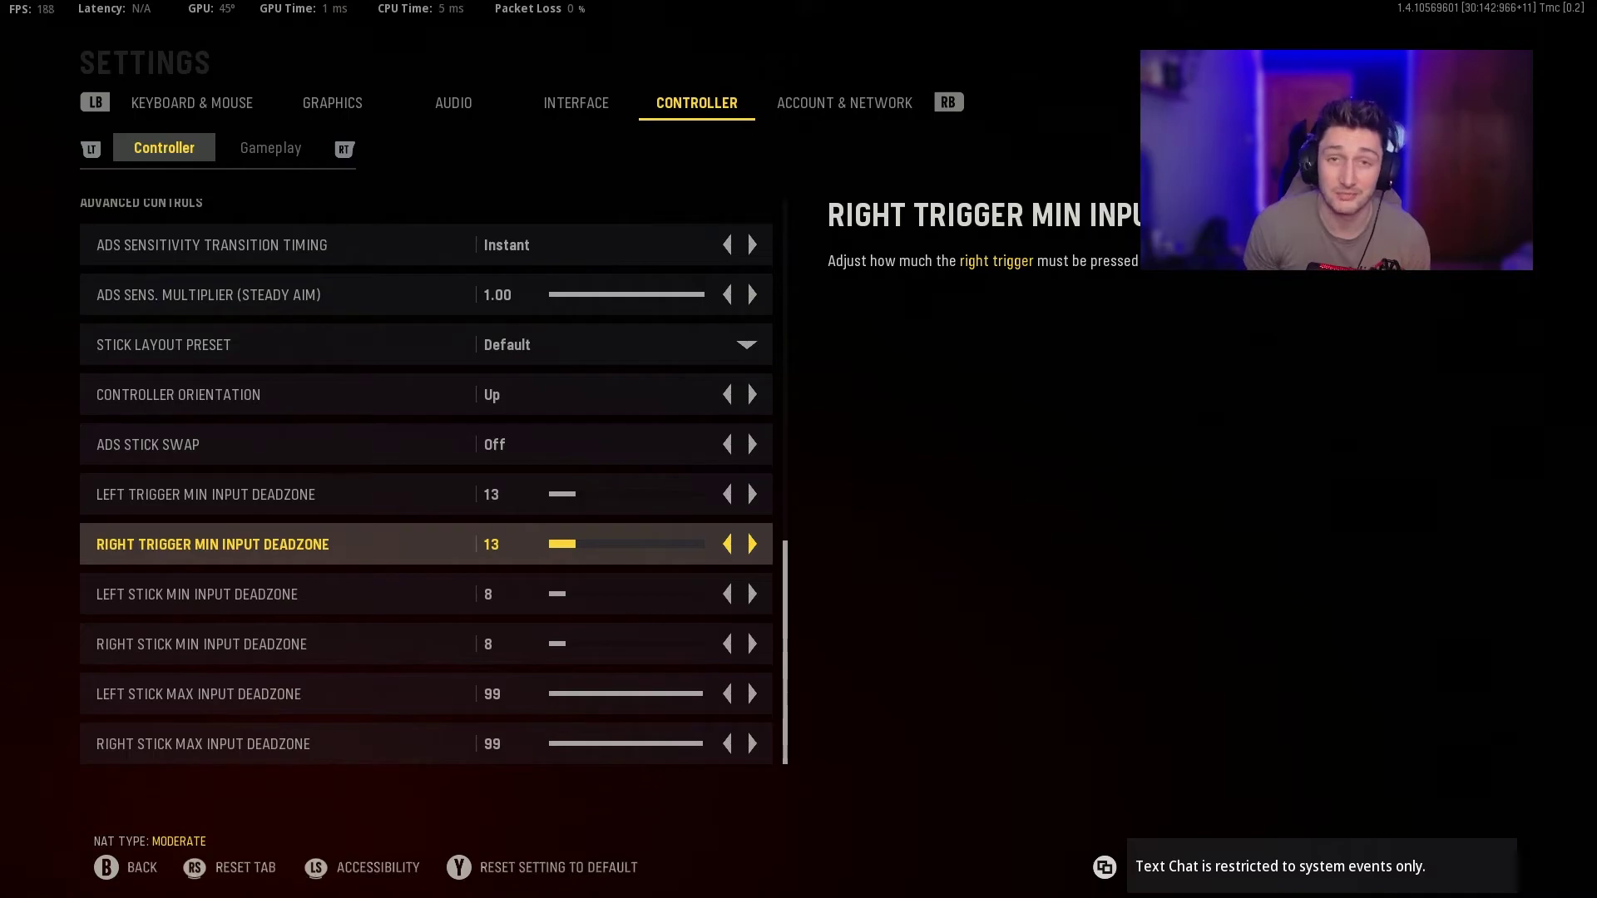
key("e")
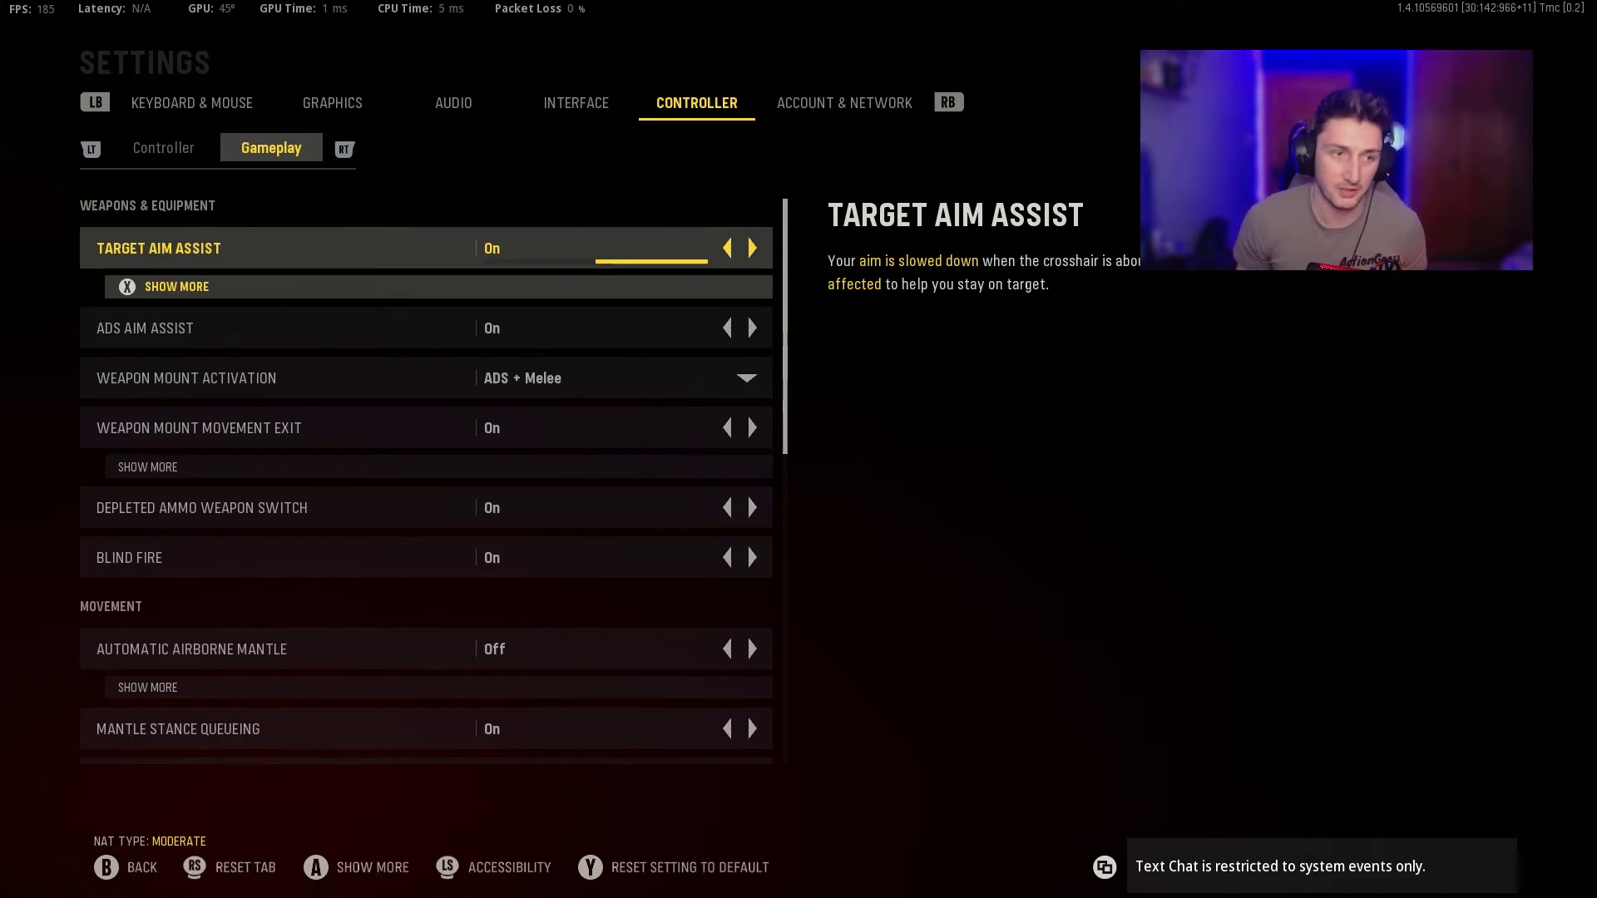
Step: Expand Target Aim Assist to show Target Aim Assist Mode set to Default
key("Return")
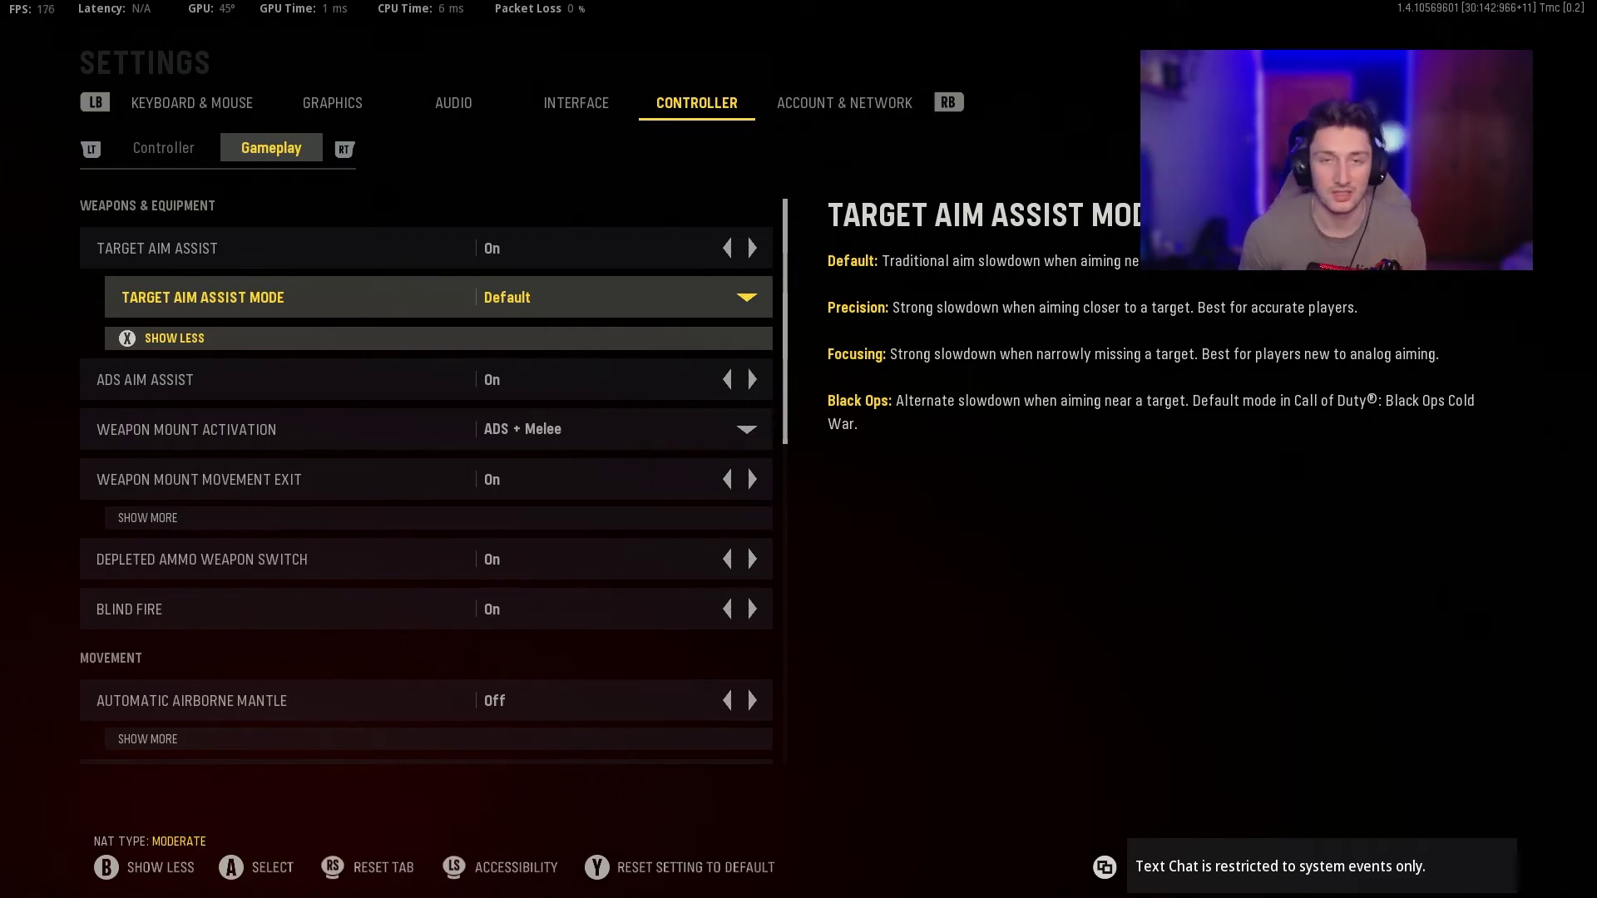
Step: Move past ADS Aim Assist and keep Weapon Mount Activation on ADS + Melee
left_click(415, 381)
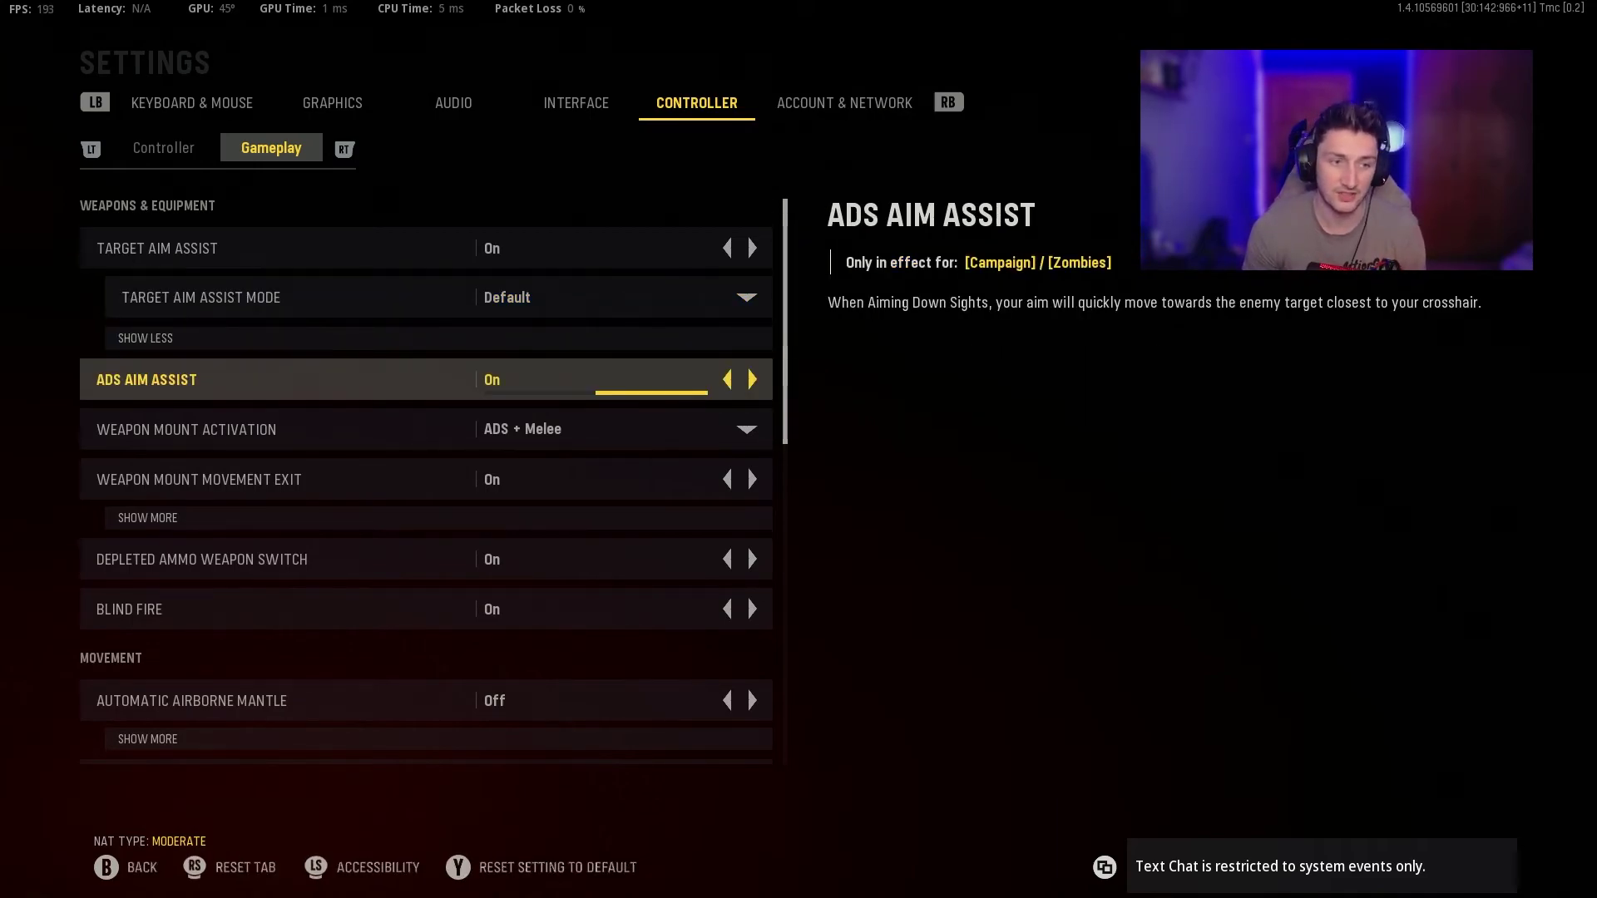
left_click(415, 430)
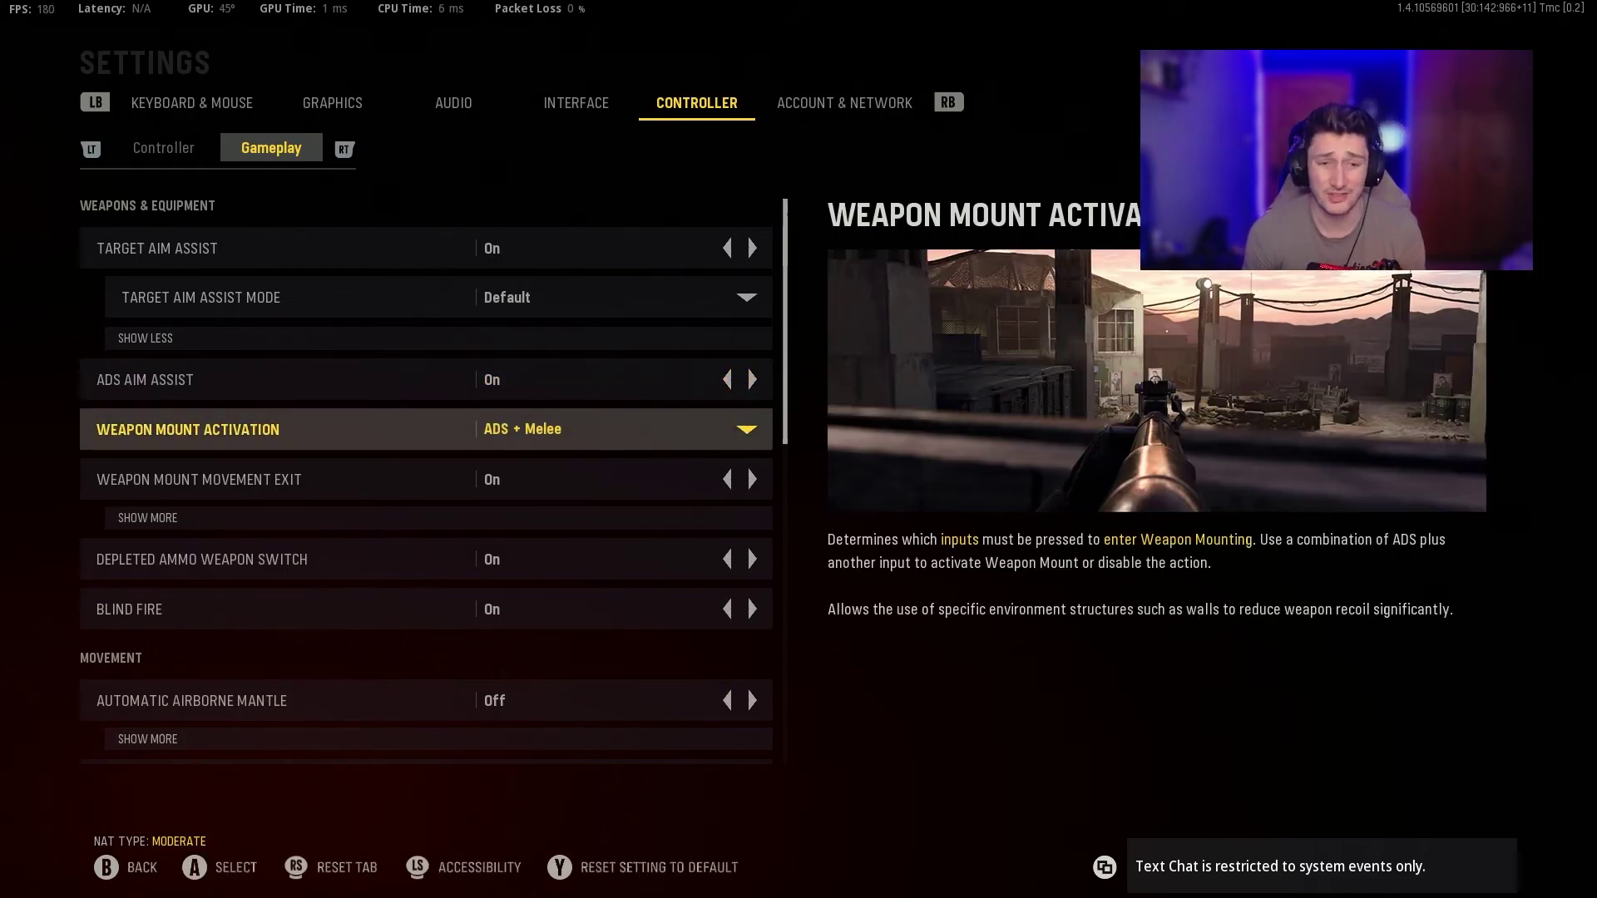
key("Return")
key("Up")
key("Down")
key("Return")
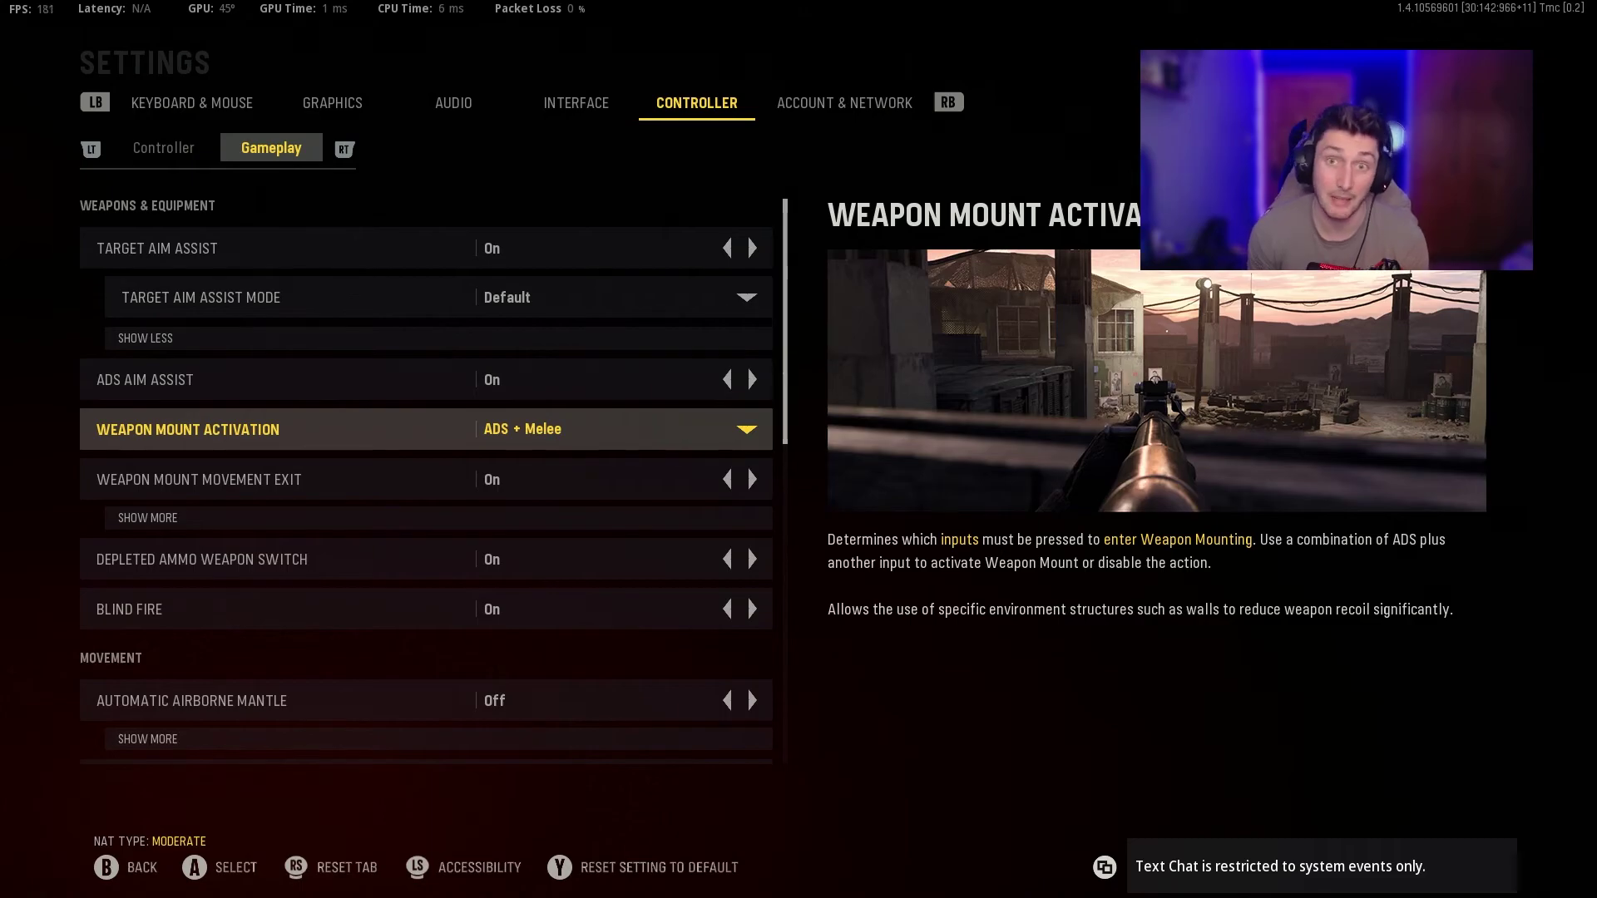
Step: Move down to Automatic Airborne Mantle in the Movement settings, which stays Off
key("Down")
key("Down")
key("Down")
key("Down")
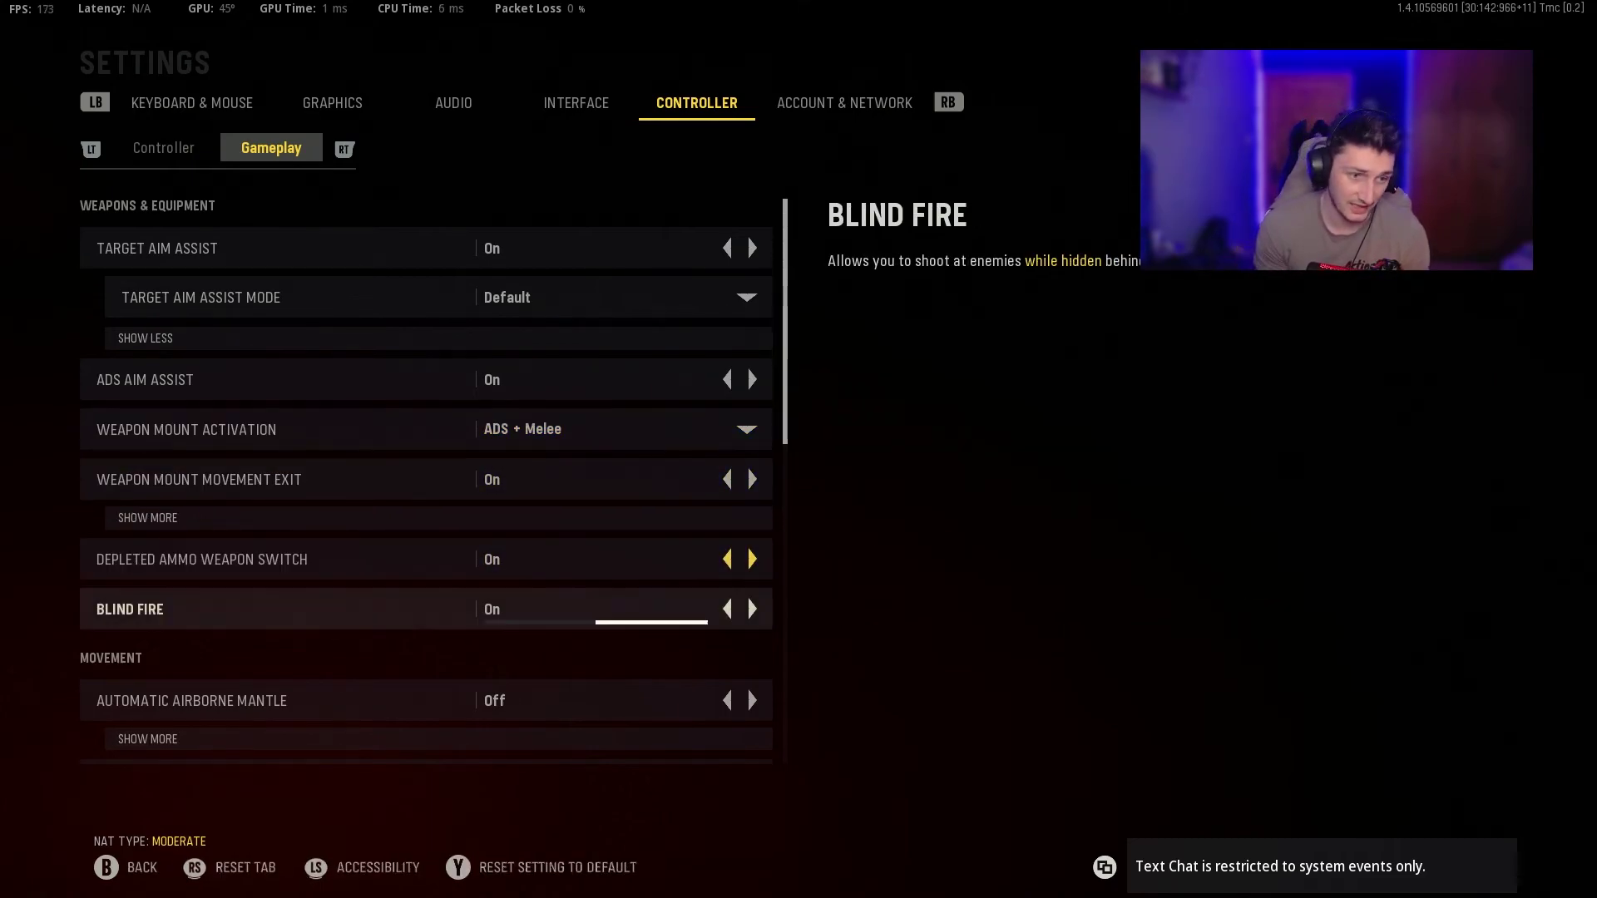
key("Up")
key("Down")
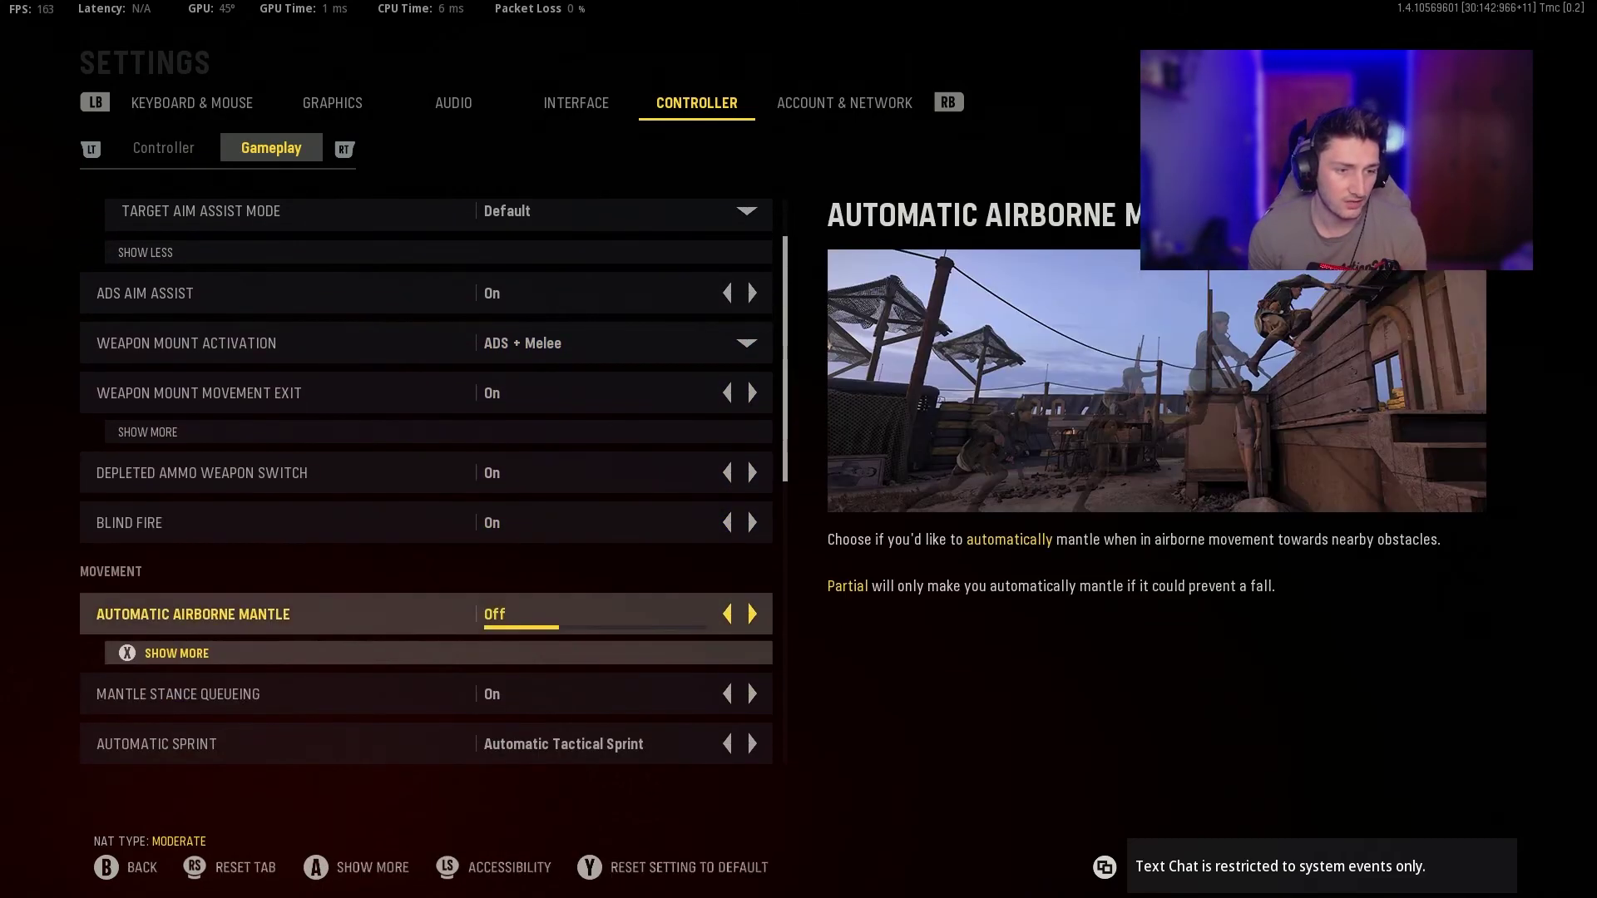